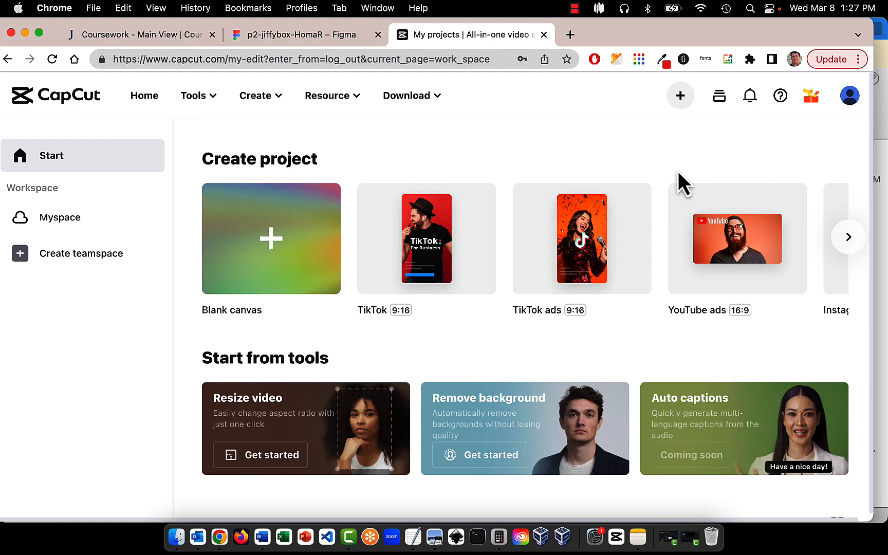
- Open the jiffy-sample project from Recent and scroll through its timeline tracks
scroll(358, 361, "down", 5)
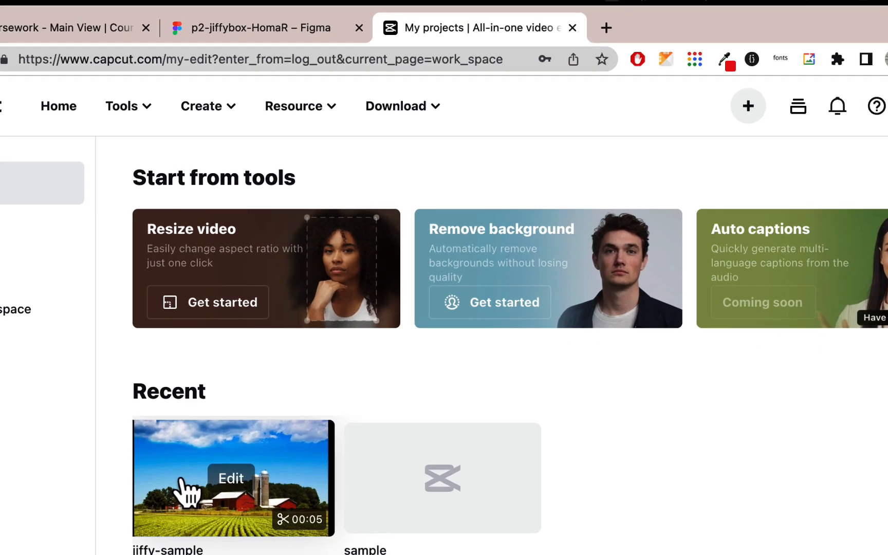
left_click(246, 394)
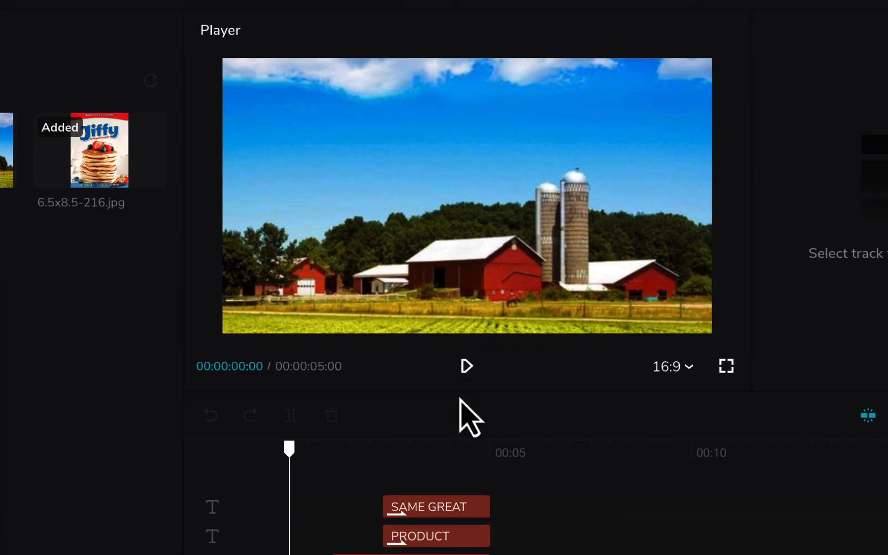
scroll(555, 455, "down", 2)
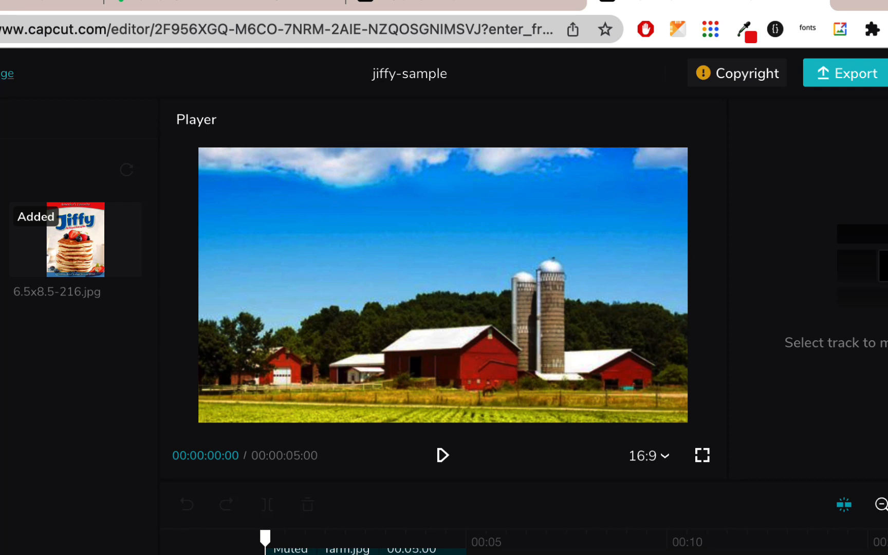
left_click(441, 454)
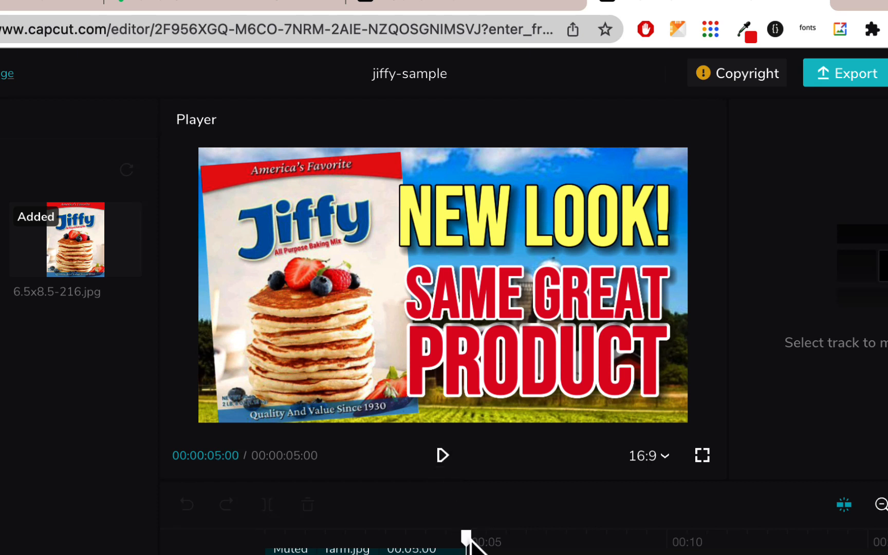
left_click_drag(467, 543, 265, 541)
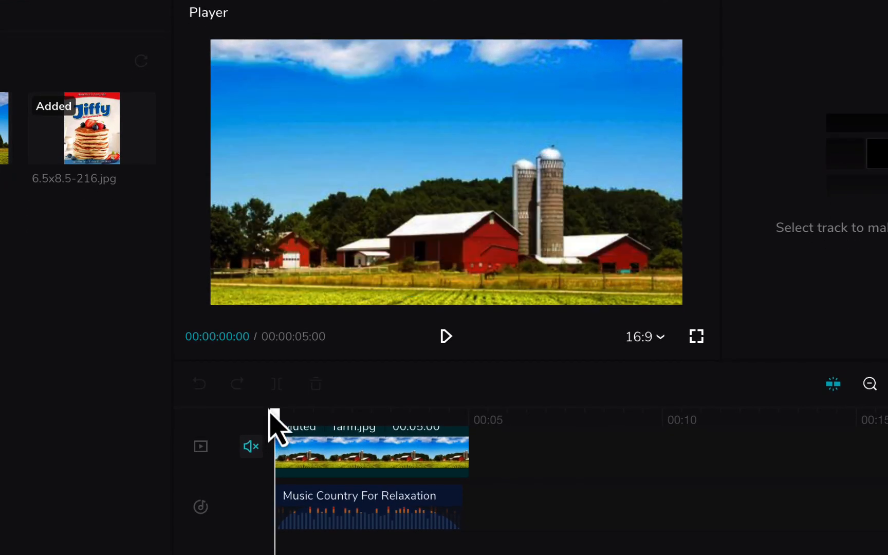
- Select the Jiffy box image in the Player and browse its In animation presets
left_click(294, 423)
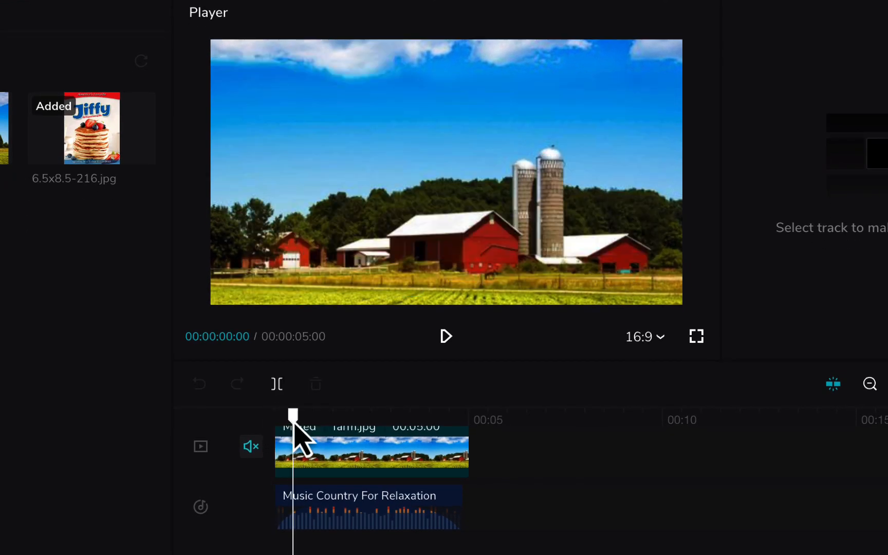
left_click(296, 424)
left_click(317, 162)
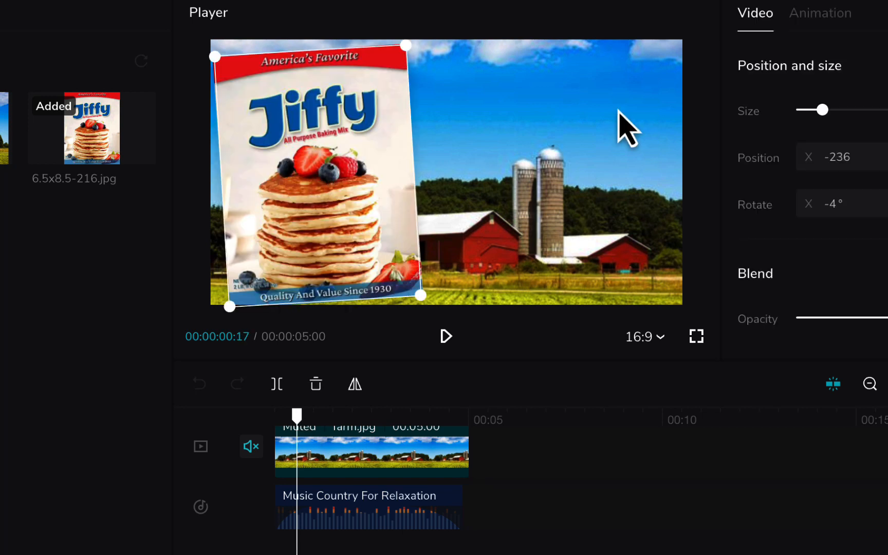
left_click(838, 27)
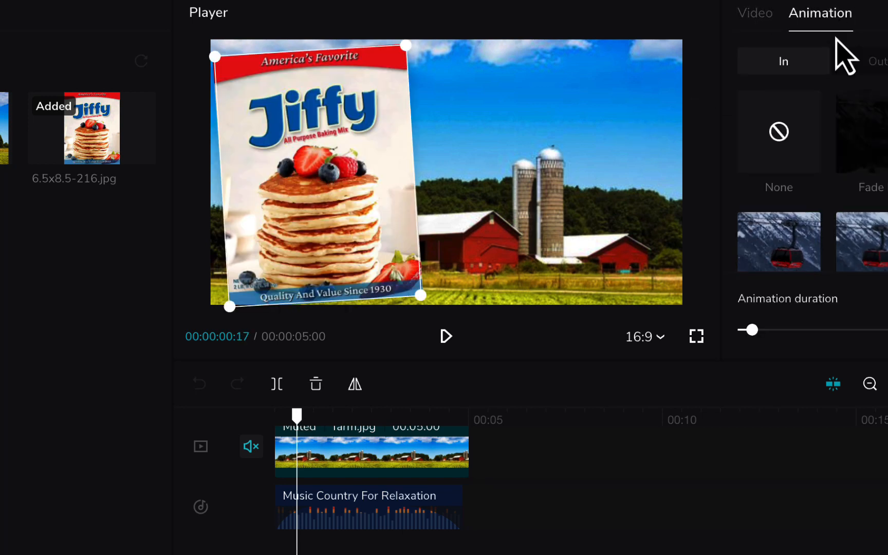
scroll(843, 165, "down", 6)
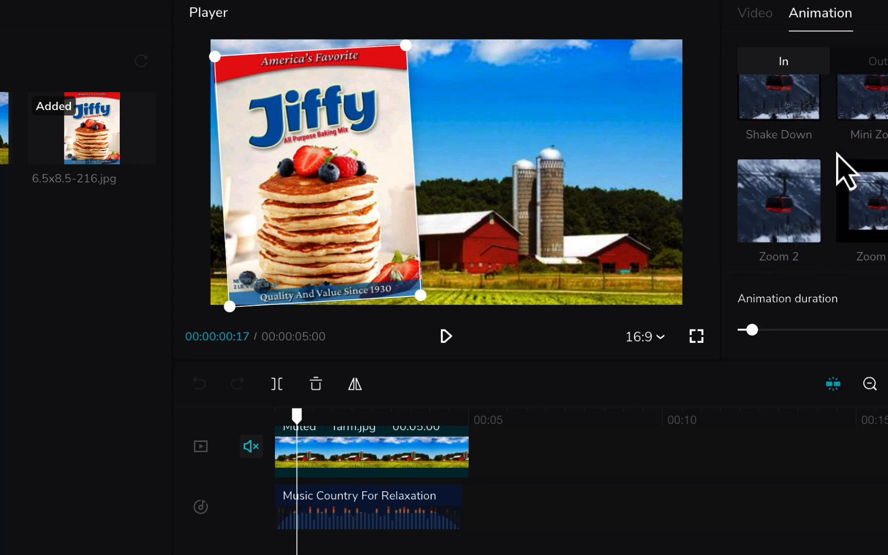
scroll(837, 153, "down", 2)
scroll(837, 154, "up", 5)
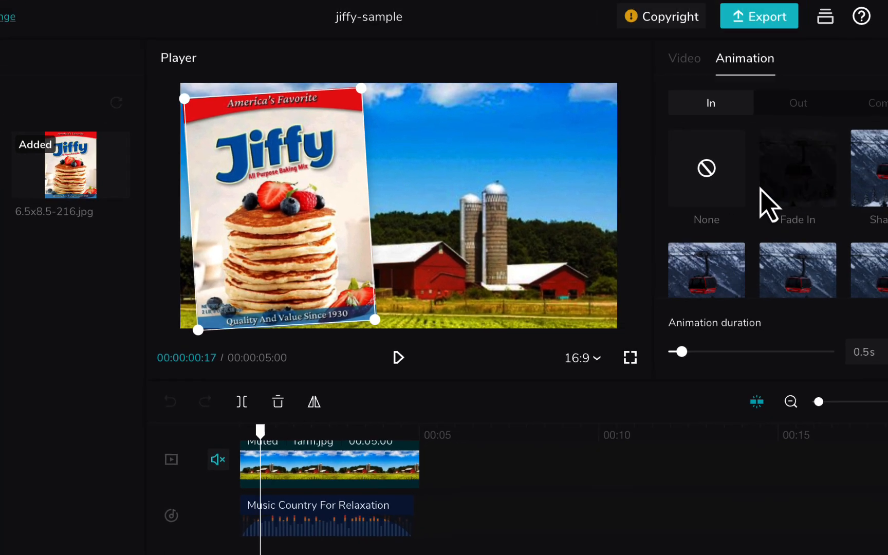
scroll(761, 189, "down", 10)
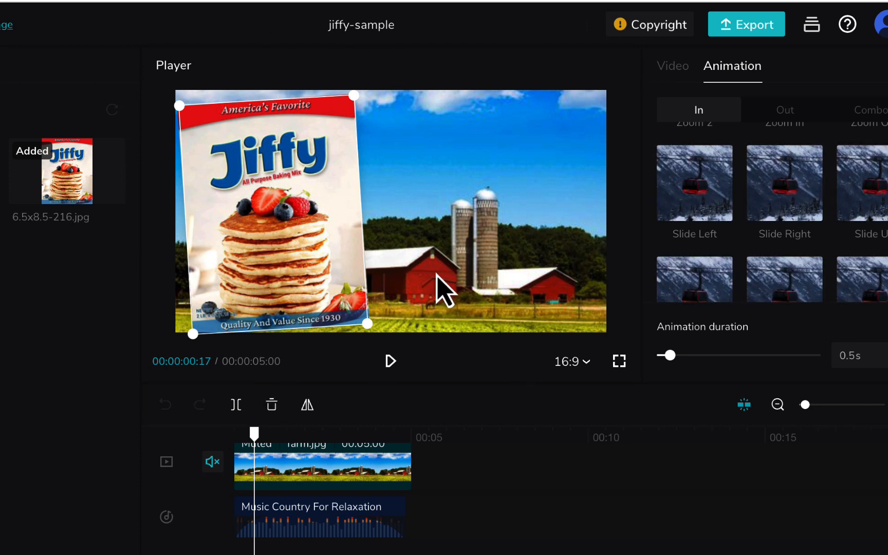
- Move the playhead to 2 seconds and select the yellow NEW LOOK! title
left_click_drag(254, 434, 263, 436)
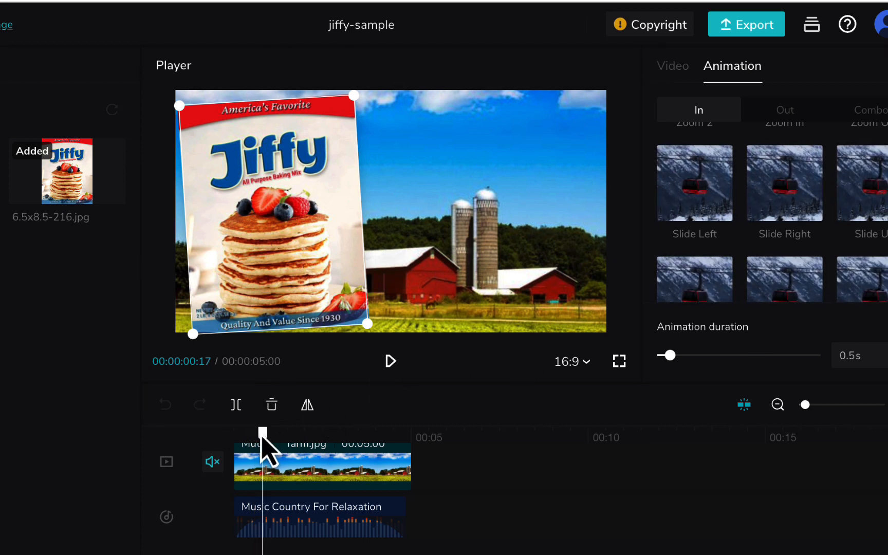
scroll(422, 440, "up", 2)
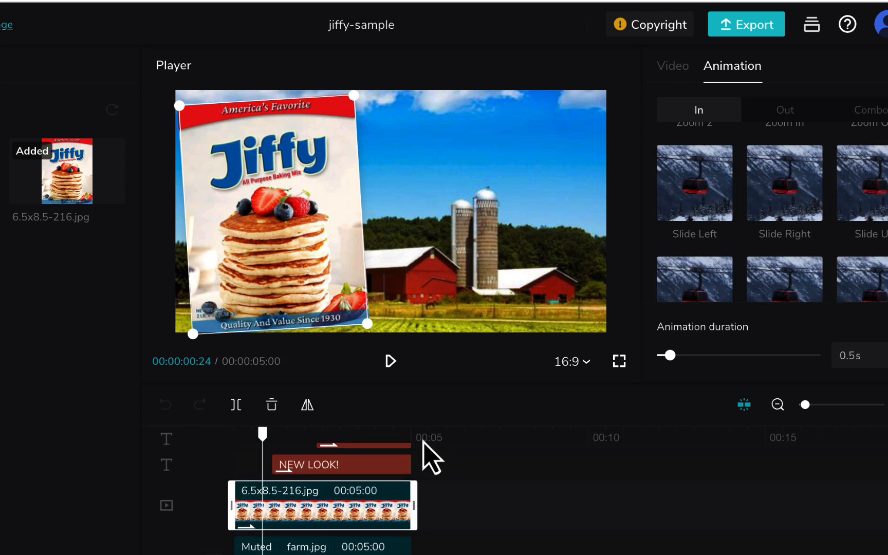
scroll(341, 452, "up", 2)
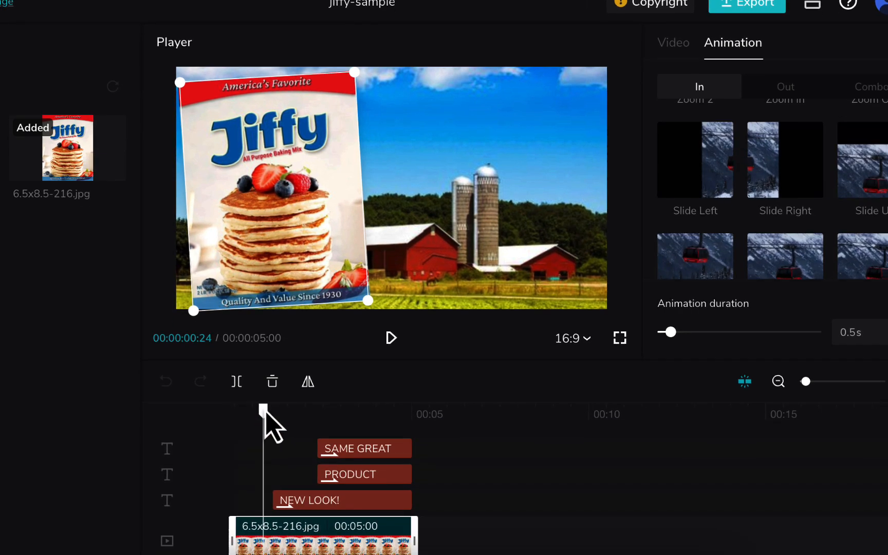
left_click_drag(263, 434, 305, 434)
left_click(477, 98)
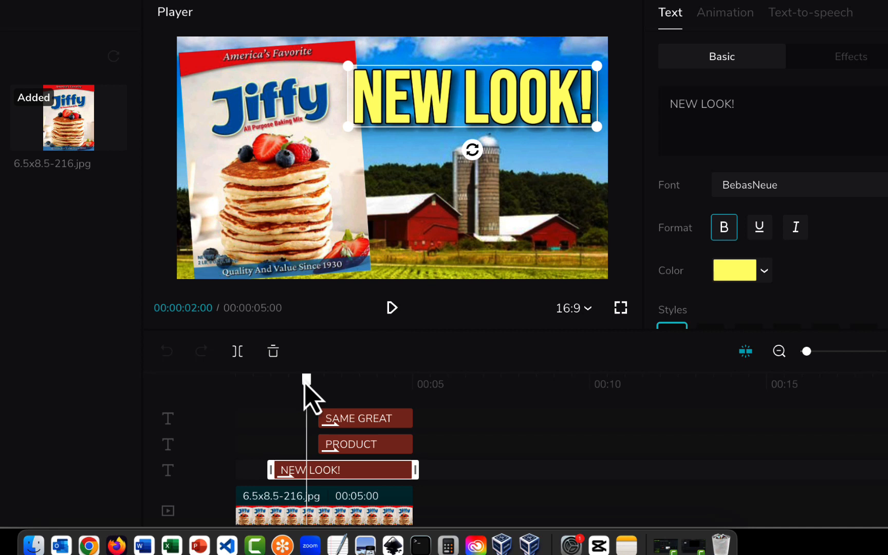
- Move the playhead to about 3 seconds and select the red SAME GREAT title
mouse_move(305, 386)
left_mouse_down()
mouse_move(276, 383)
mouse_move(307, 379)
left_mouse_up()
left_click_drag(306, 387, 358, 389)
left_click(378, 424)
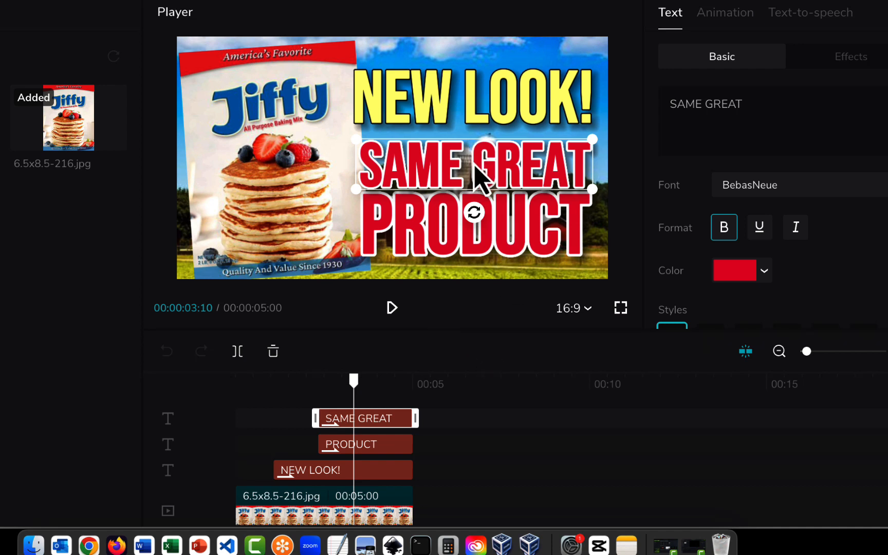
- View the NEW LOOK! title's Zoom Out 2 entrance animation
left_click(509, 93)
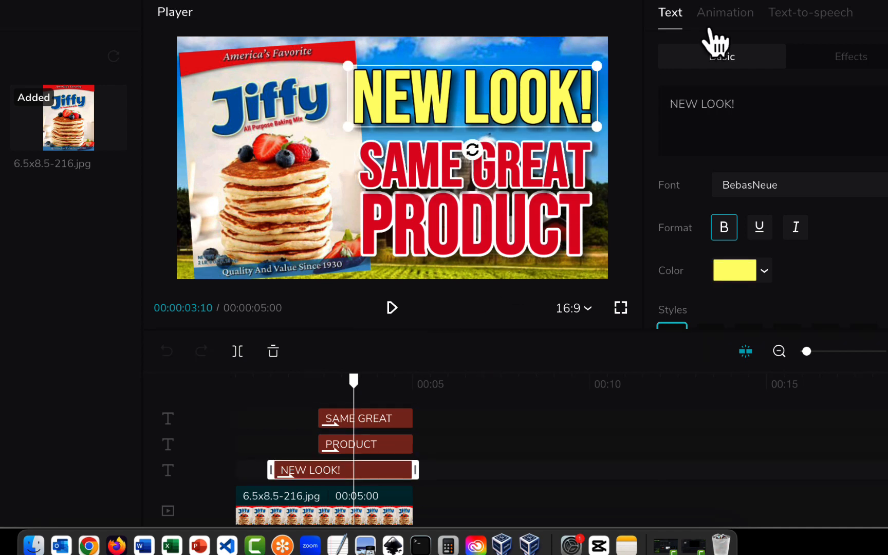
left_click(725, 13)
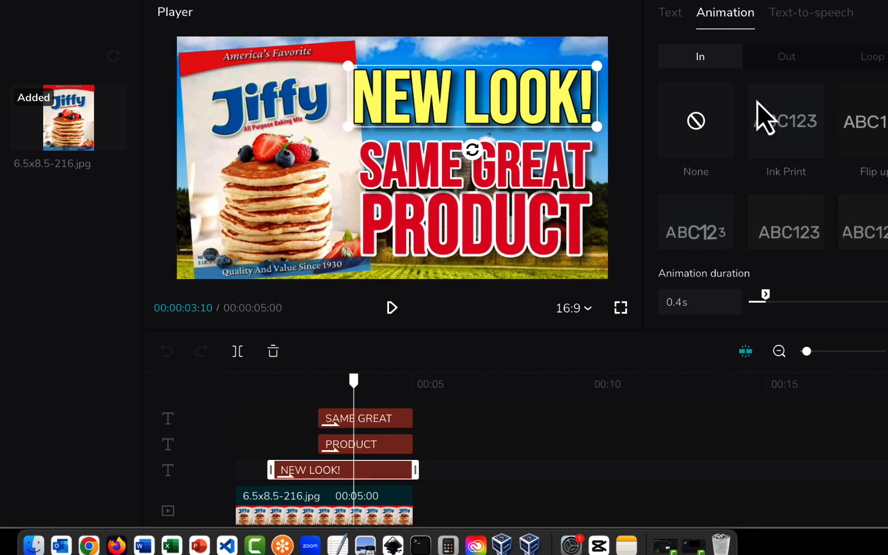
scroll(764, 132, "down", 5)
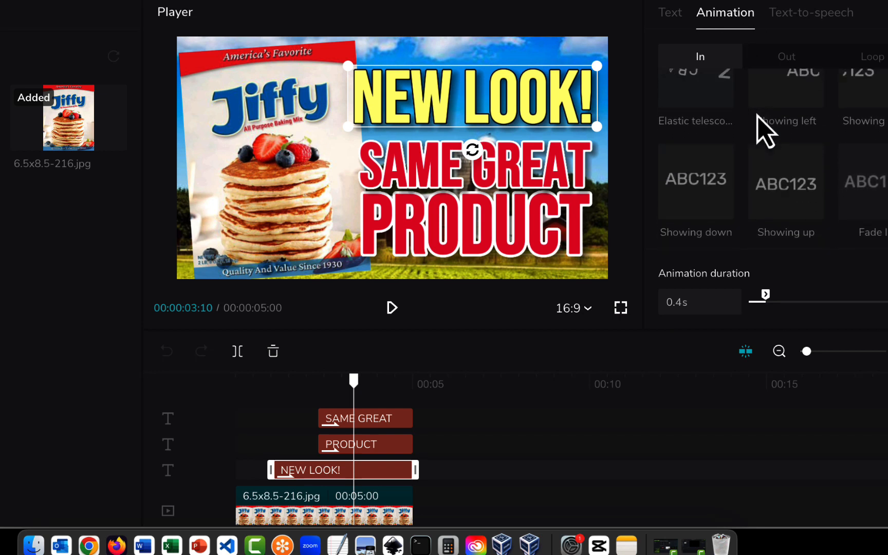
scroll(767, 131, "up", 1)
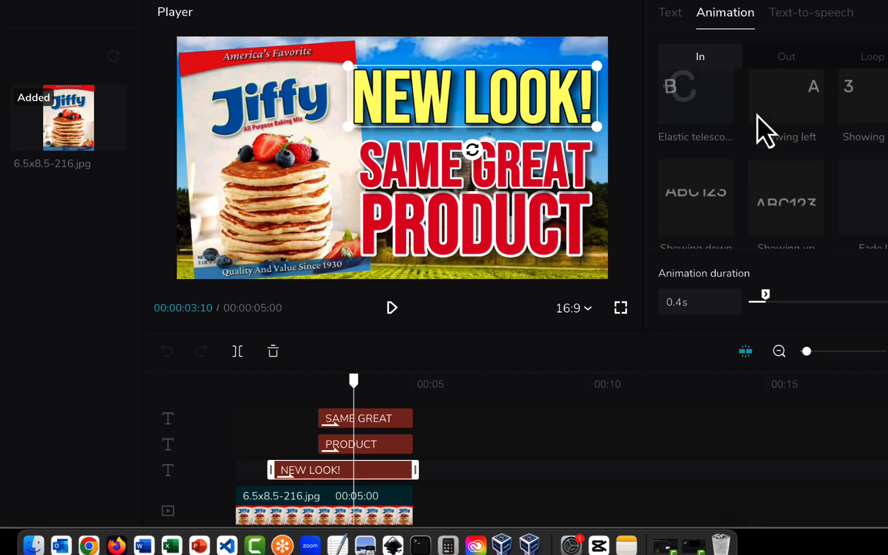
scroll(764, 131, "up", 10)
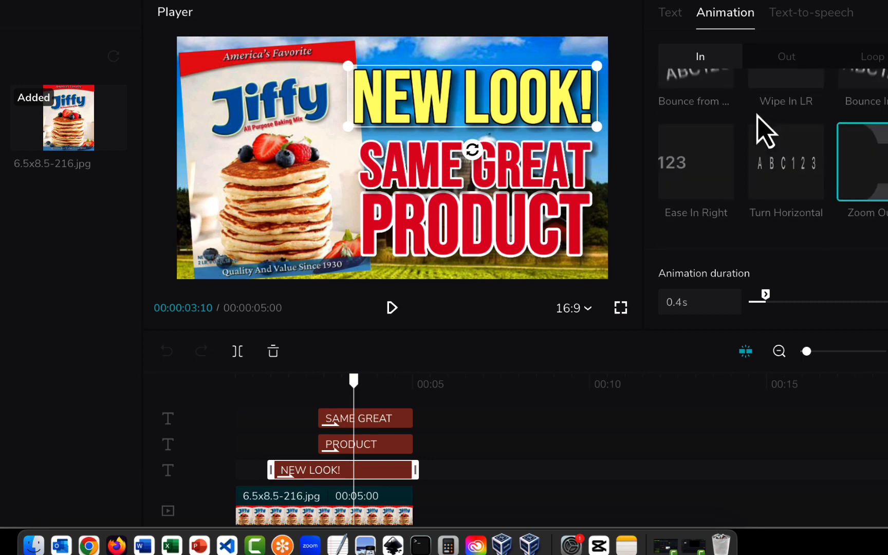
scroll(764, 131, "up", 3)
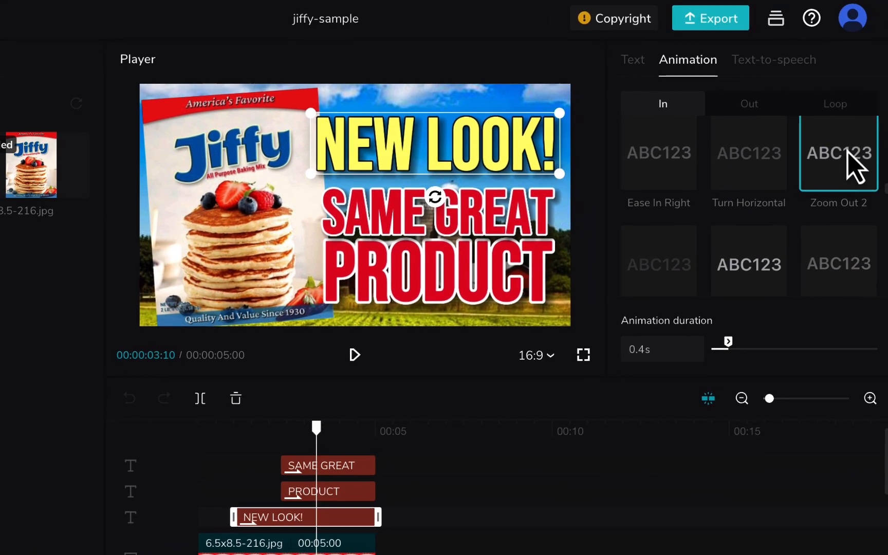
scroll(849, 170, "up", 3)
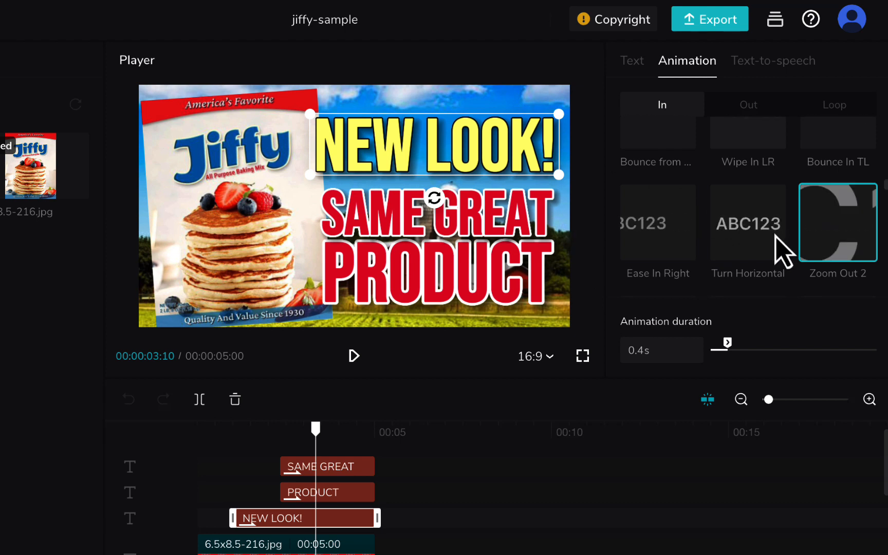
- View the SAME GREAT title's Fade In entrance animation
left_click(520, 222)
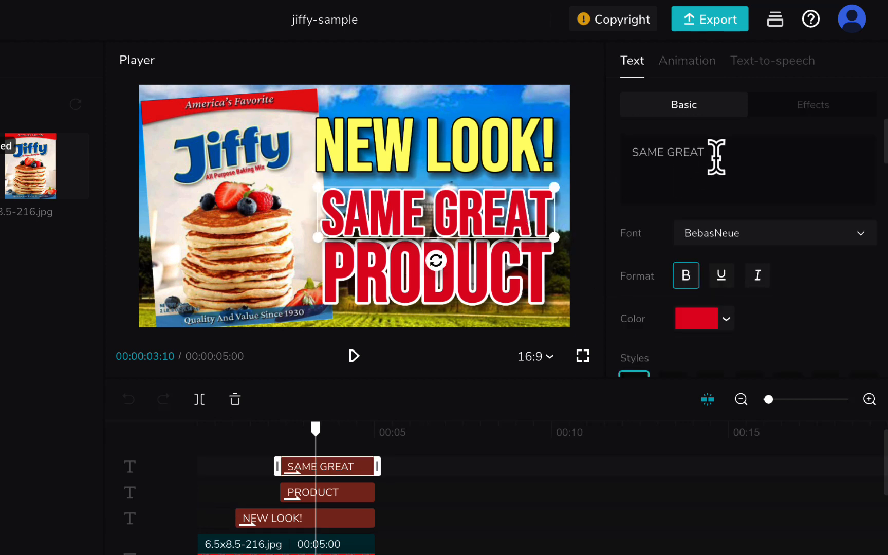
left_click(686, 64)
scroll(698, 151, "down", 5)
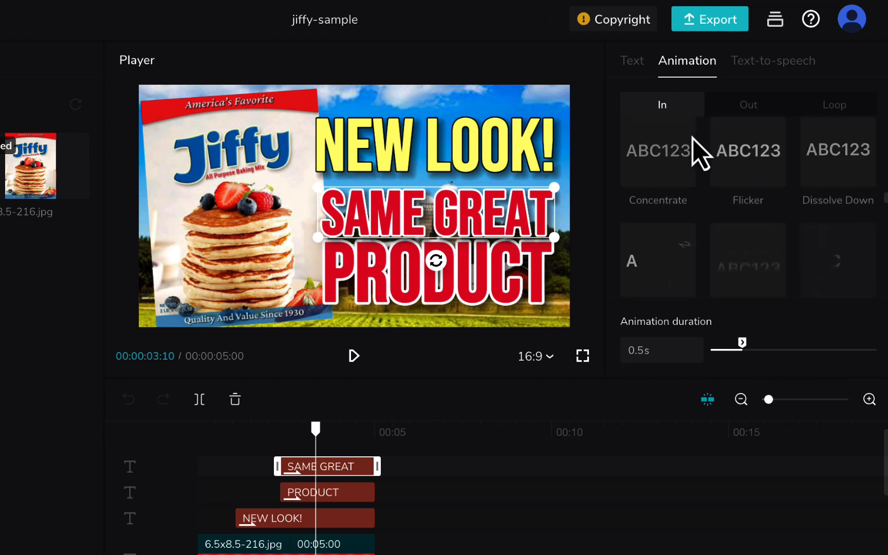
scroll(699, 151, "up", 10)
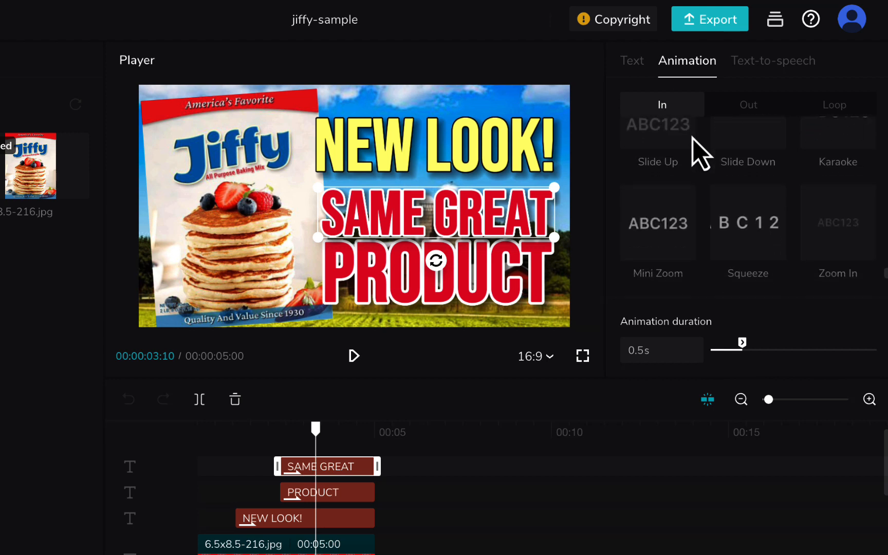
scroll(694, 138, "down", 2)
scroll(698, 140, "up", 2)
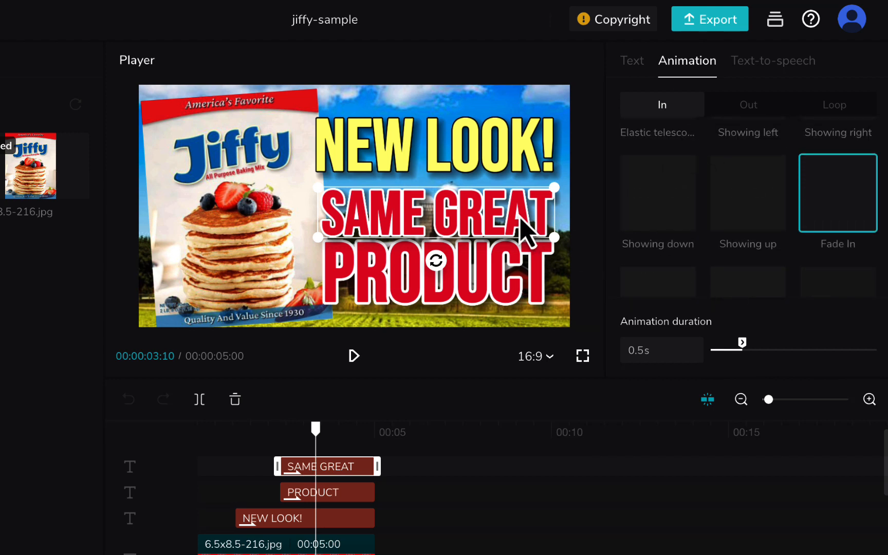
- View PRODUCT's 0.5s Showing up animation, then move the playhead to the video's end
left_click(529, 276)
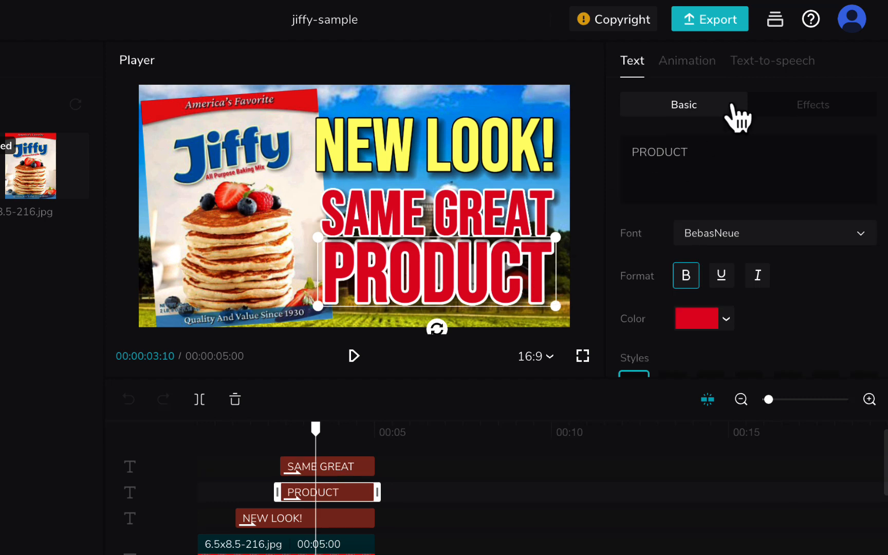
left_click(700, 64)
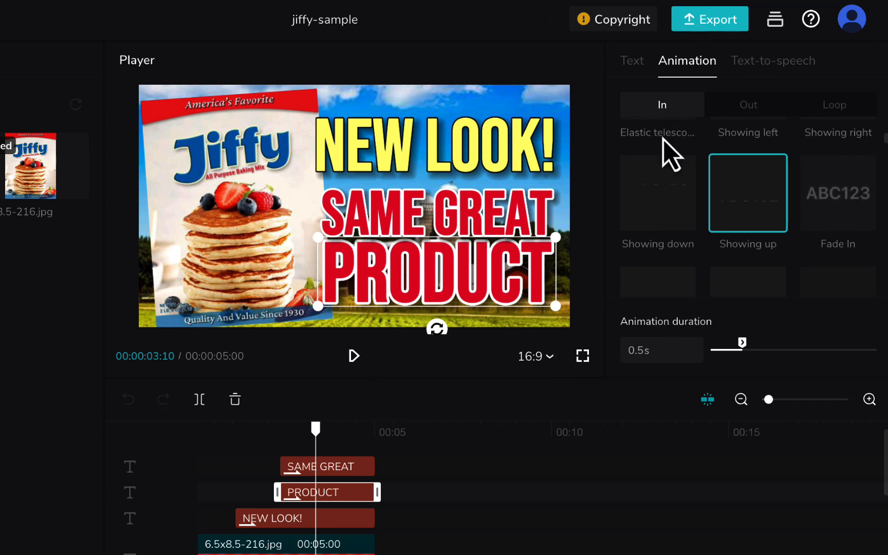
left_click_drag(315, 428, 198, 436)
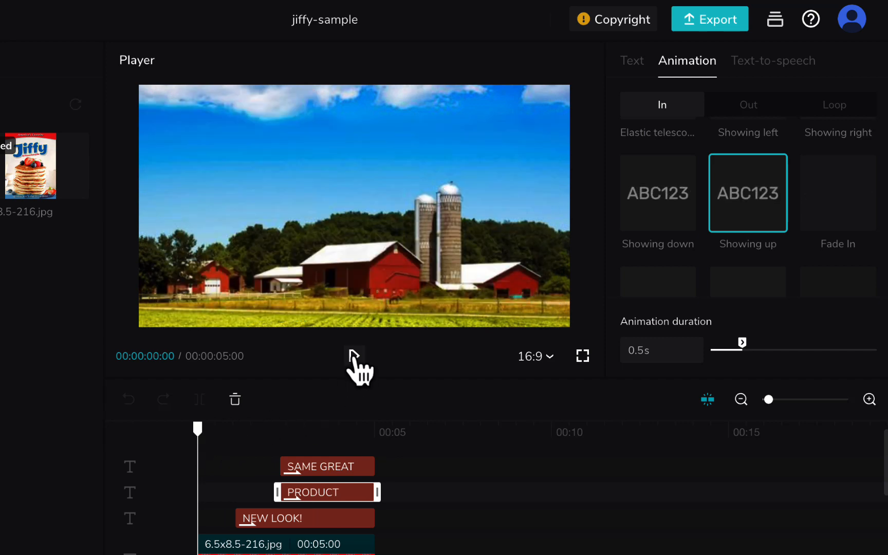
- Play the finished promo from the start, then select the Jiffy box image
left_click(353, 357)
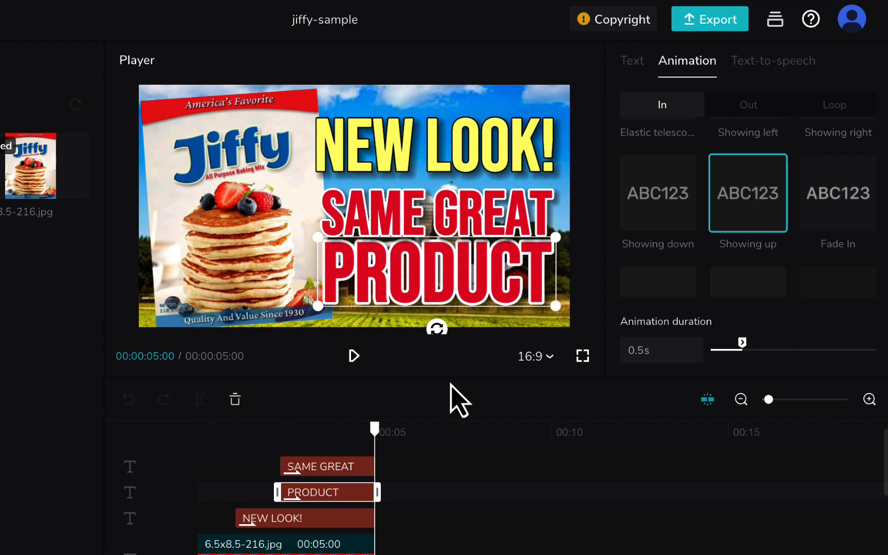
left_click(231, 171)
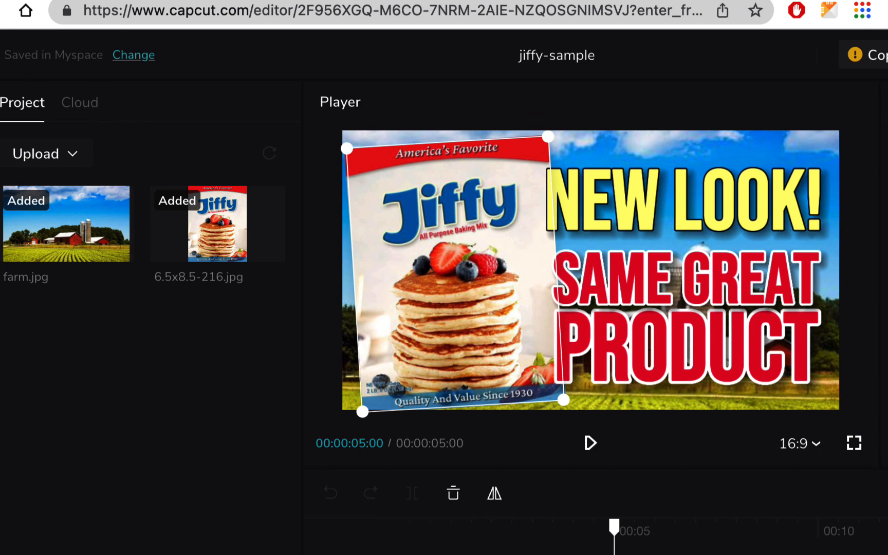
- Return from the editor to the home page and log out of the CapCut account
left_click(1, 10)
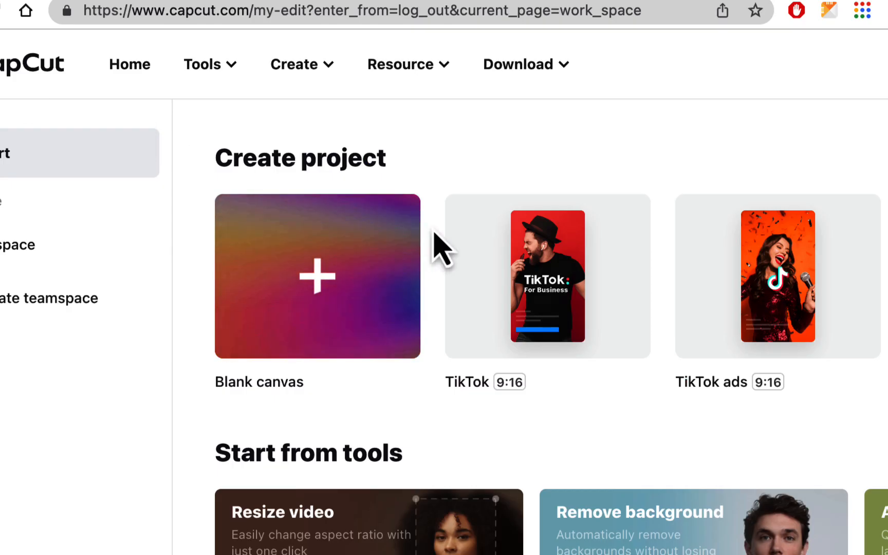
scroll(432, 238, "down", 3)
scroll(433, 238, "up", 3)
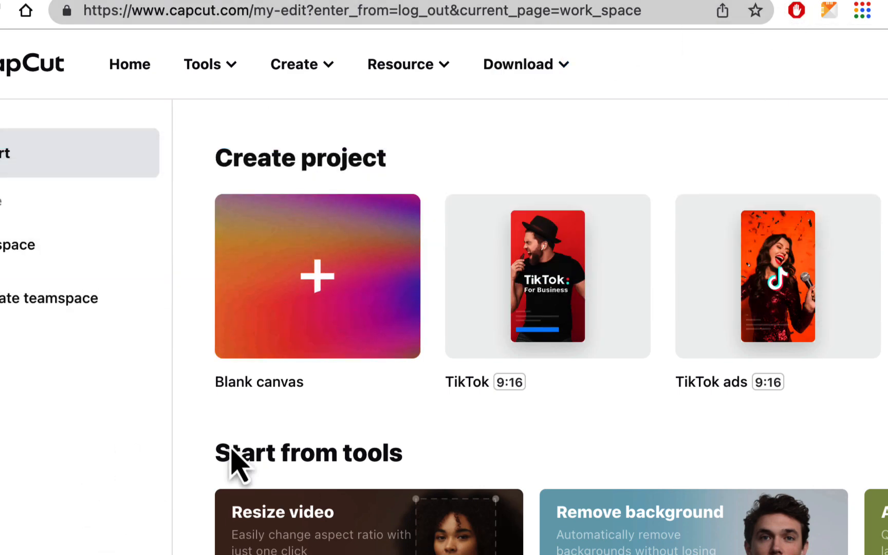
scroll(234, 462, "down", 7)
scroll(396, 433, "up", 7)
scroll(396, 415, "up", 1)
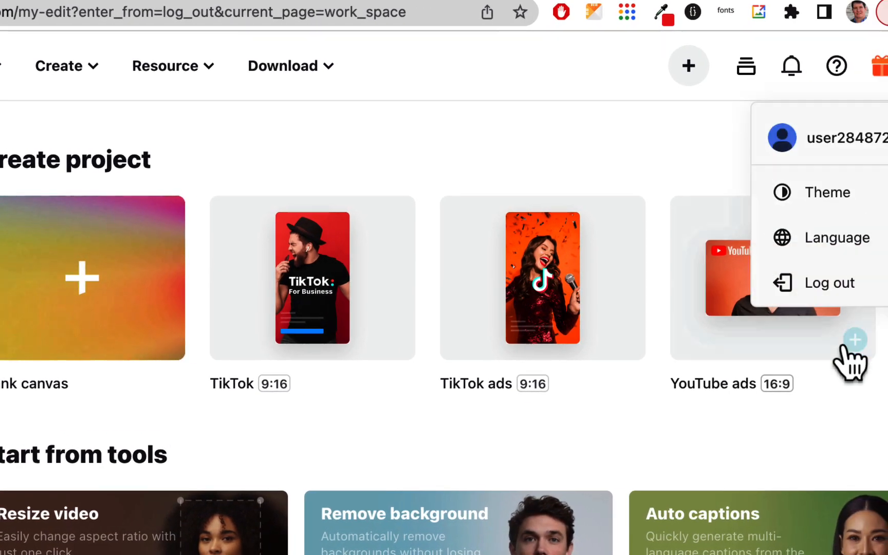
left_click(829, 285)
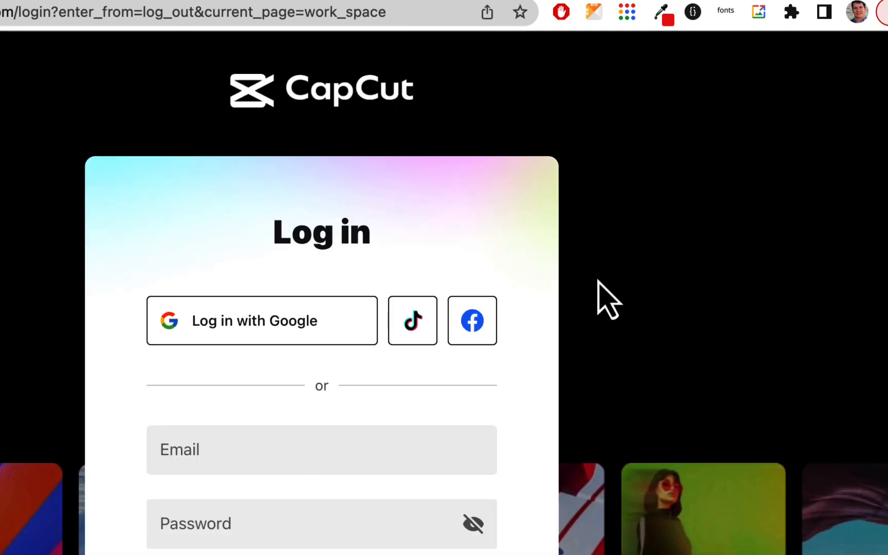
scroll(649, 195, "down", 2)
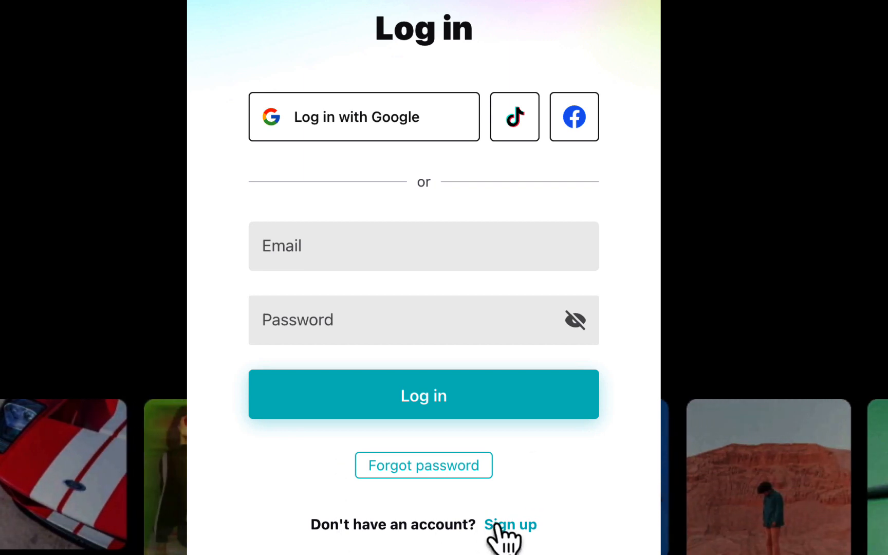
- Sign up with a new e-mail address and password, declining the browser's save-password offer
left_click(512, 525)
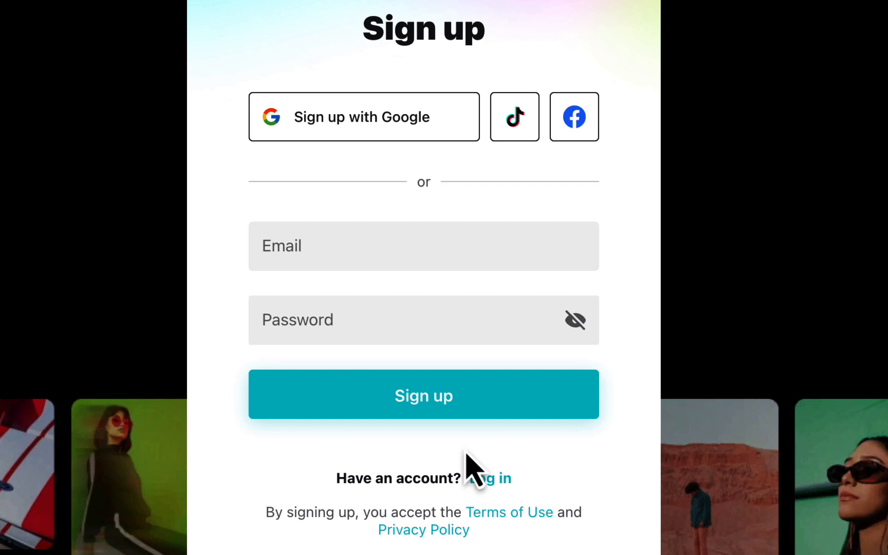
left_click(356, 244)
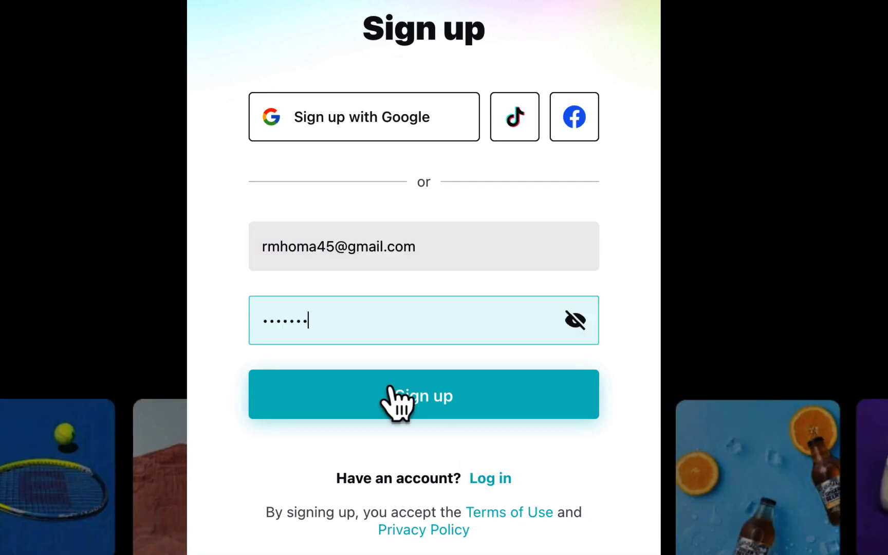
left_click(406, 398)
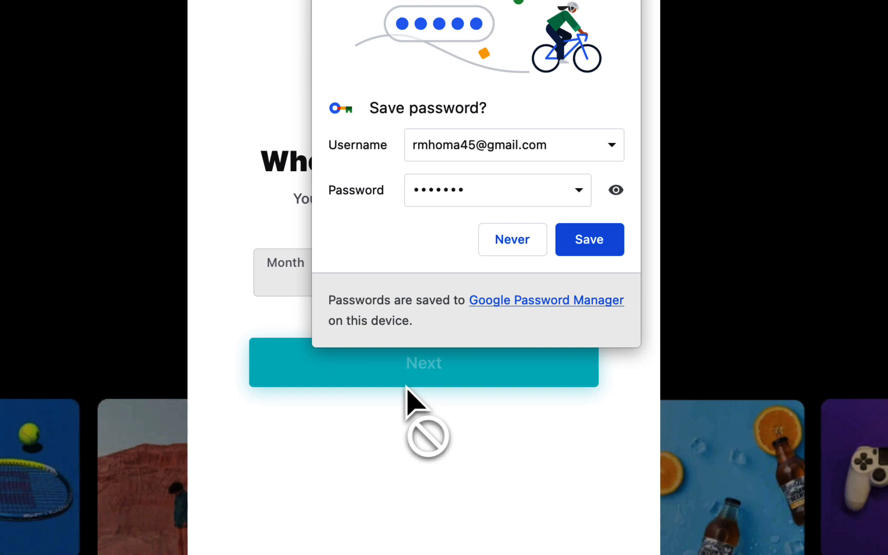
left_click(628, 4)
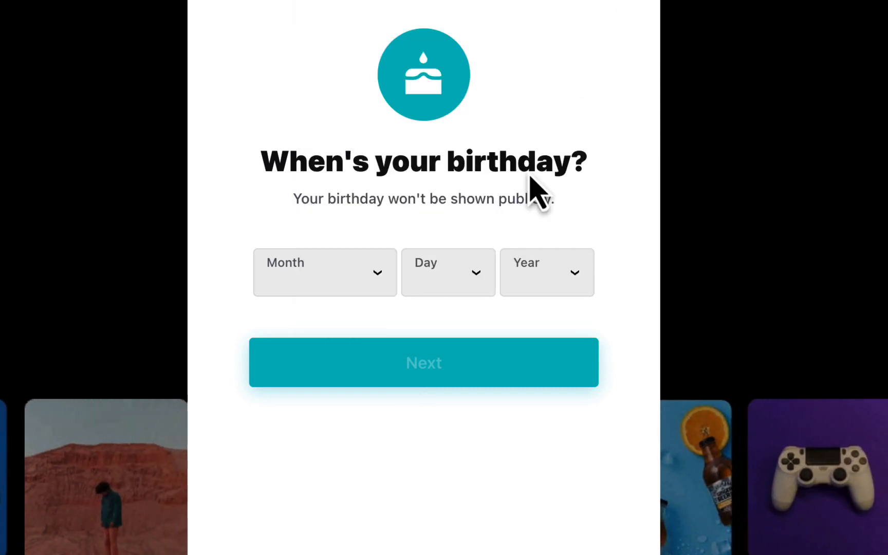
- Set the birth month, continue, then enter and confirm the e-mailed verification code
left_click(384, 275)
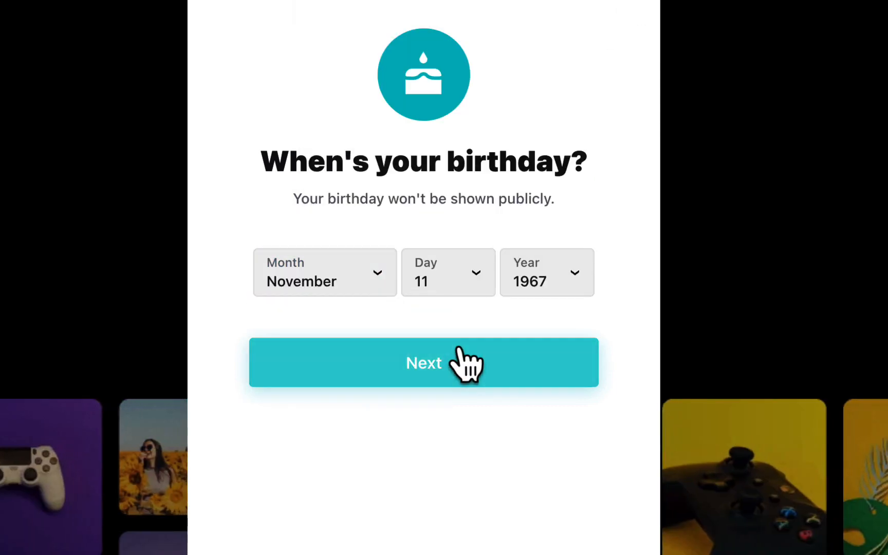
left_click(467, 364)
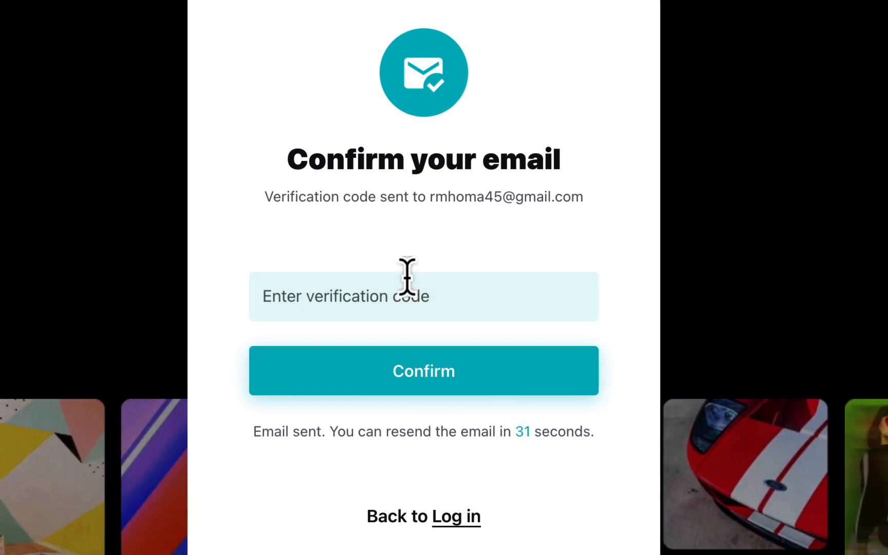
left_click(405, 298)
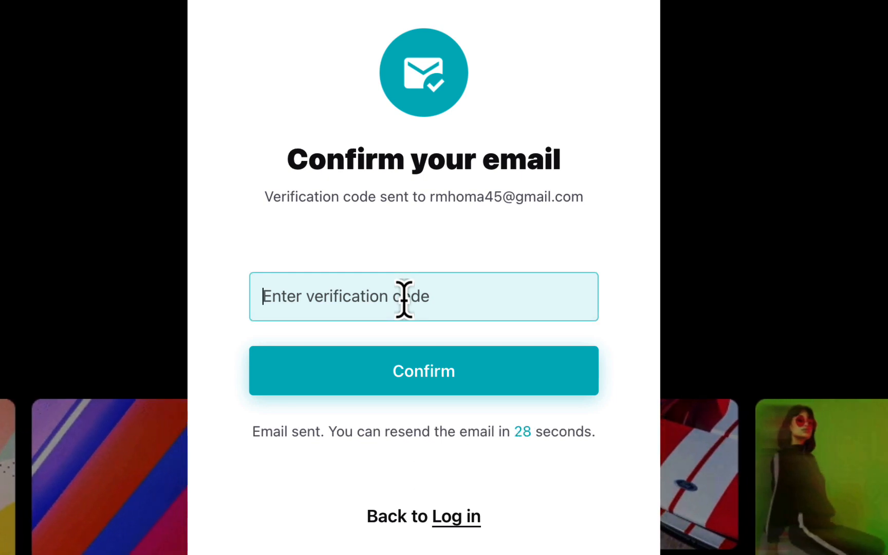
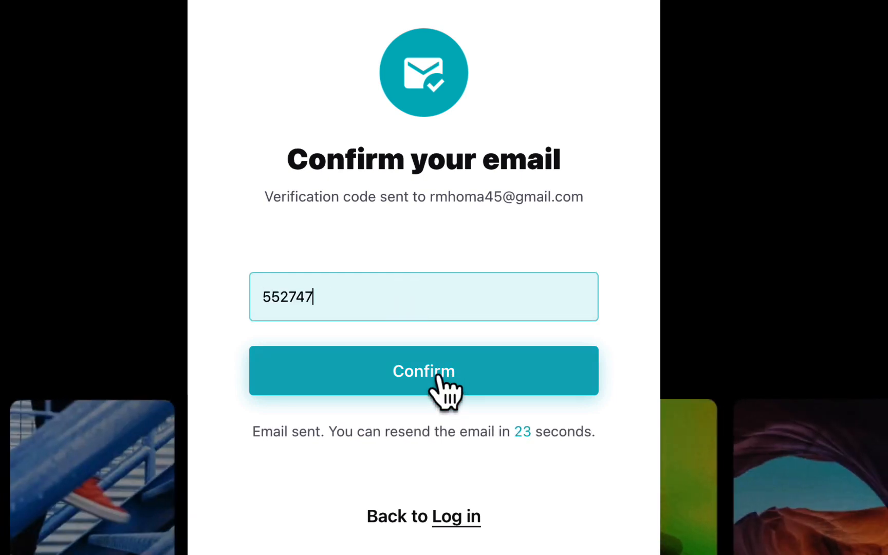
left_click(438, 379)
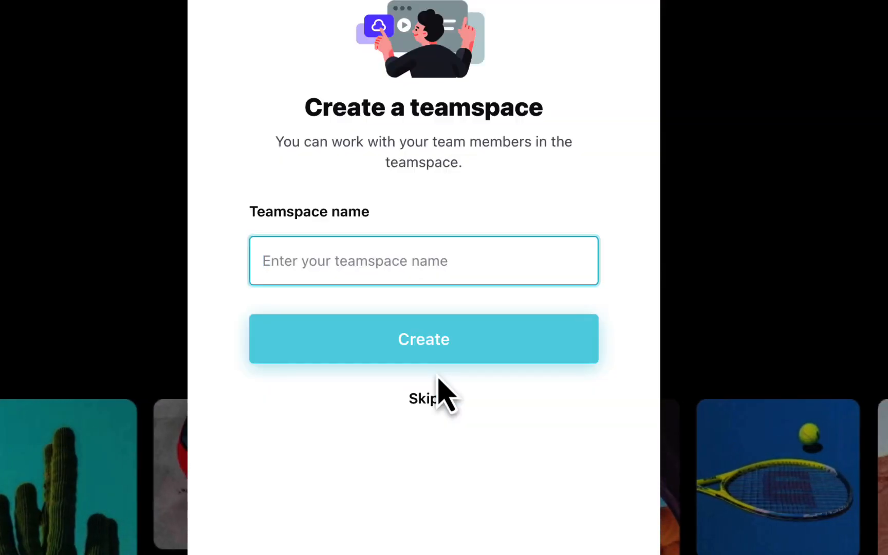
- Skip teamspace creation and confirm Education as the user role
left_click(429, 407)
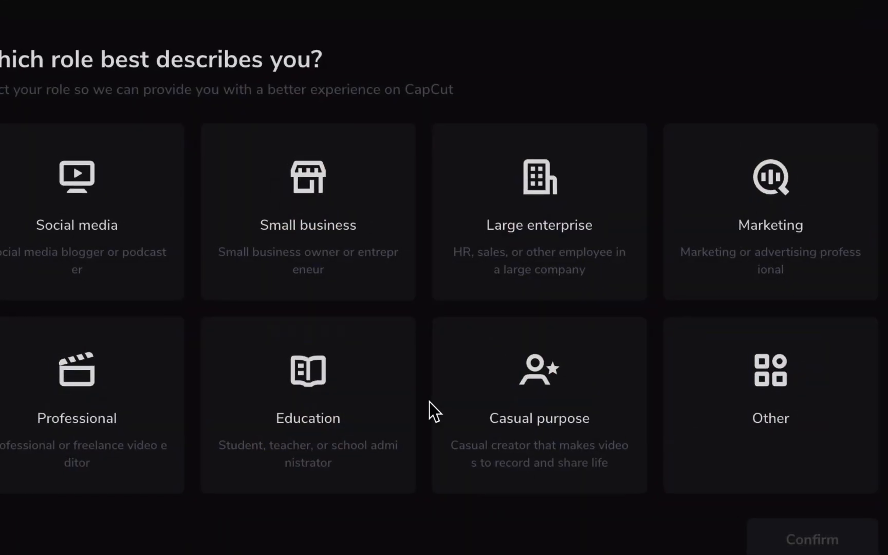
left_click(307, 371)
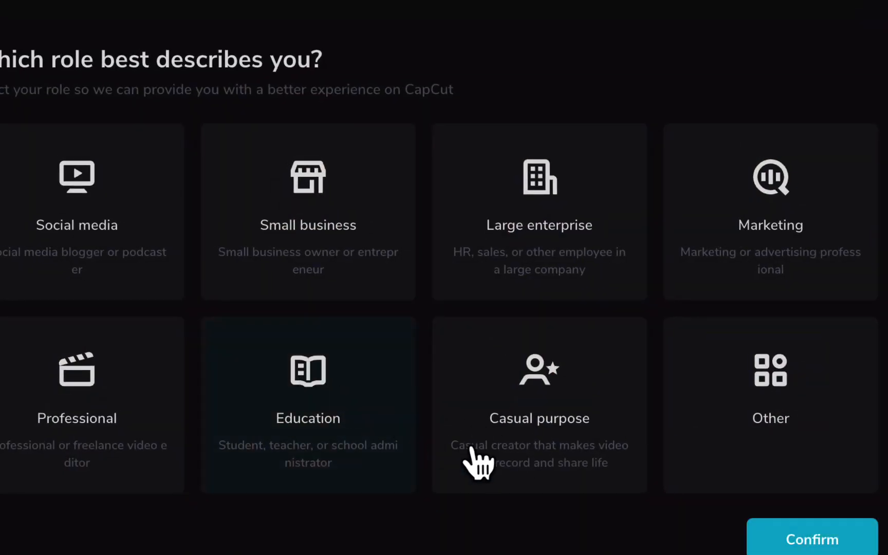
left_click(798, 545)
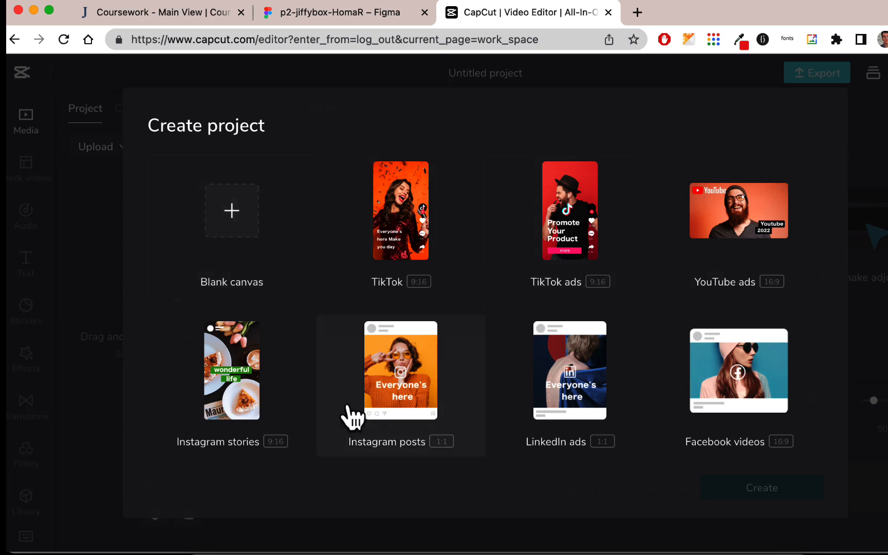
- Create a Blank canvas project, then return to the home page
left_click(207, 227)
left_click(765, 491)
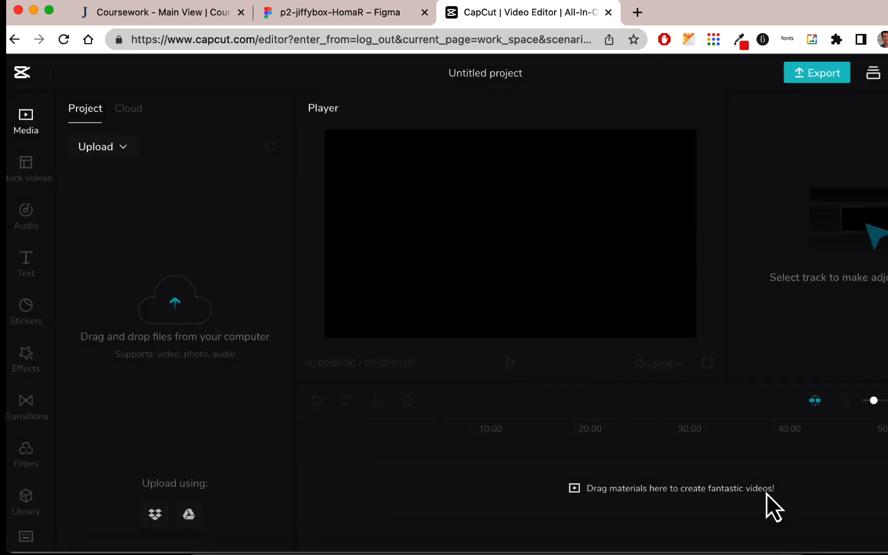
left_click(22, 72)
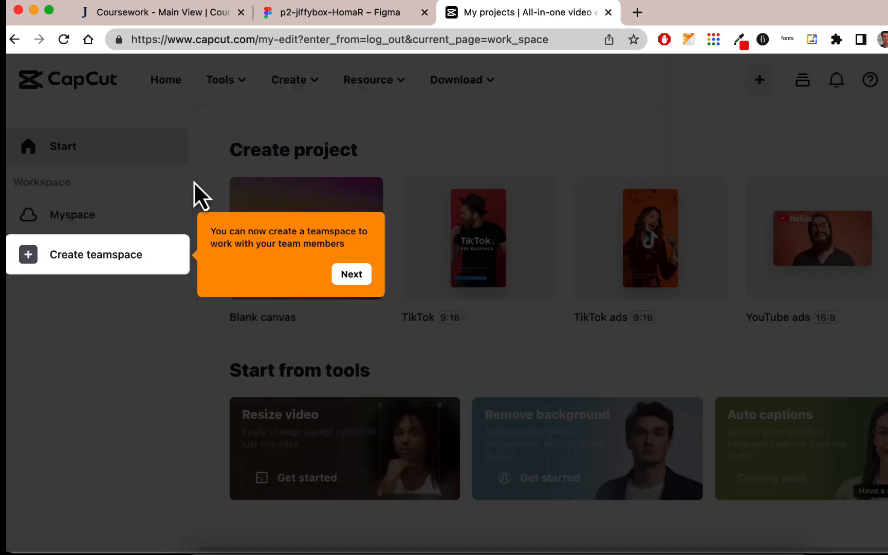
- Dismiss the teamspace and dark-mode tips and create a project from the YouTube ads 16:9 template
left_click(352, 275)
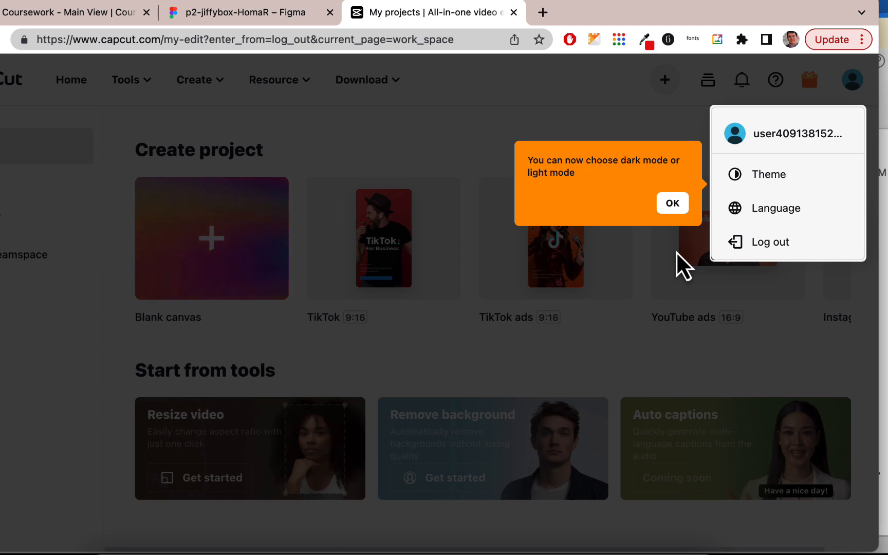
left_click(673, 203)
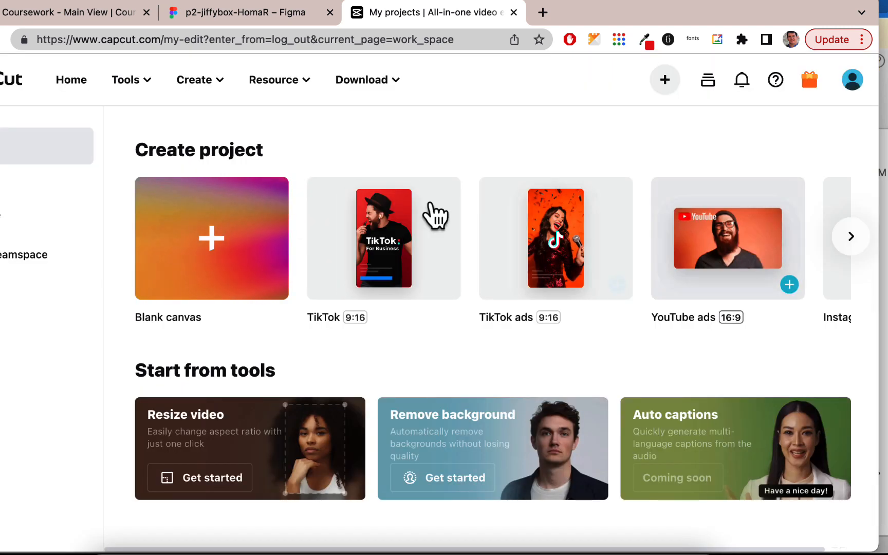
mouse_move(367, 79)
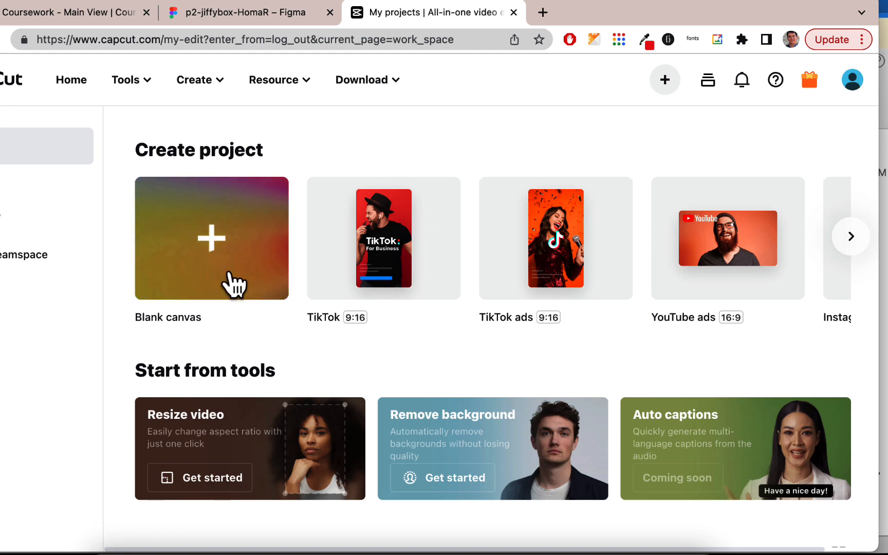
scroll(257, 308, "down", 5)
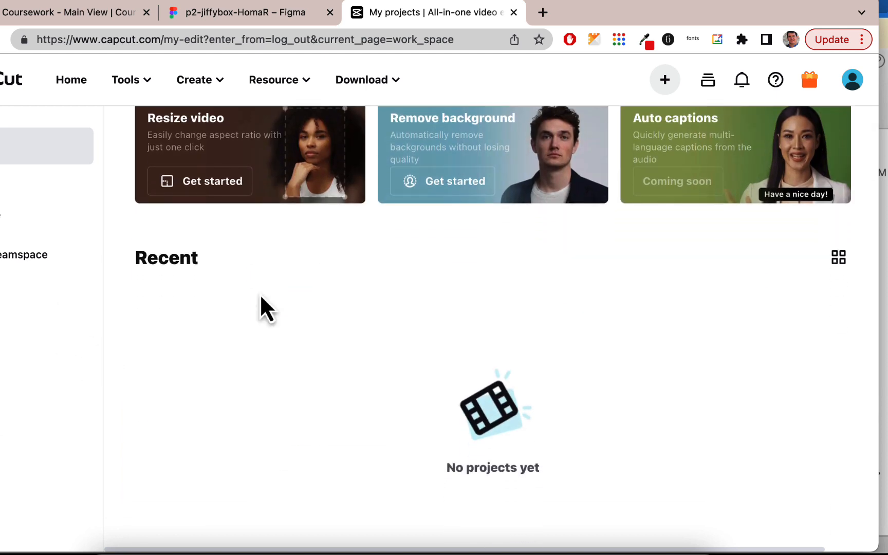
scroll(337, 410, "up", 5)
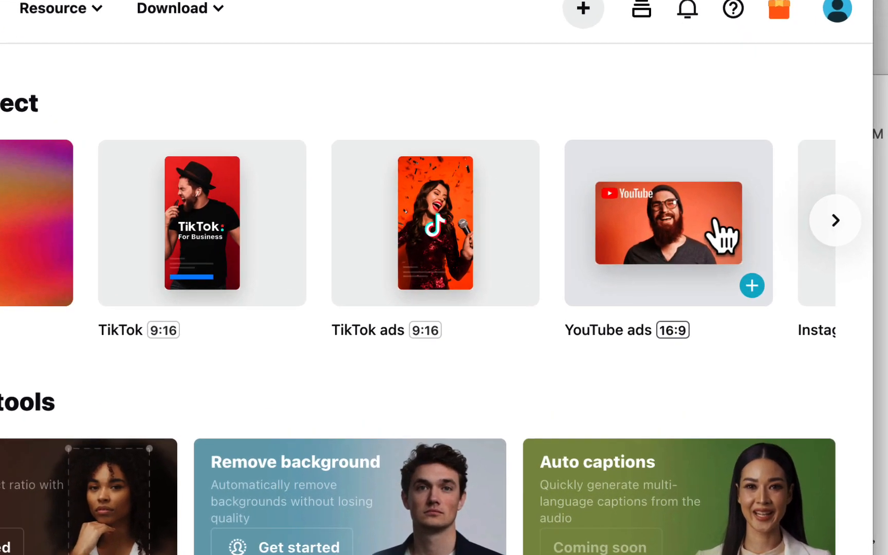
scroll(685, 222, "right", 1)
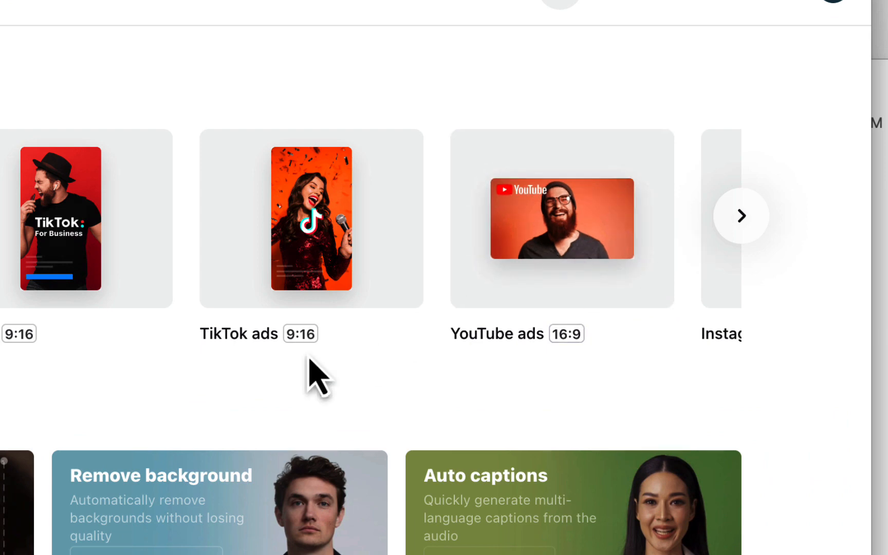
scroll(90, 210, "right", 4)
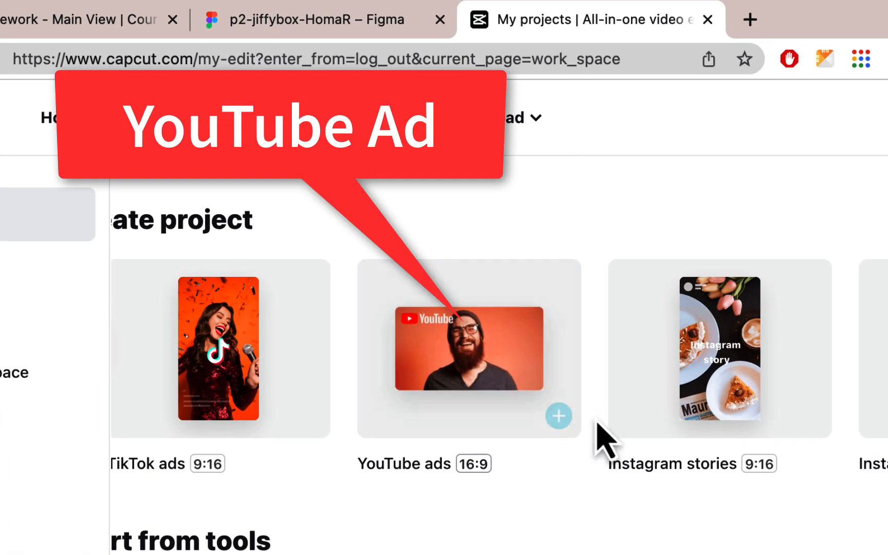
left_click(558, 416)
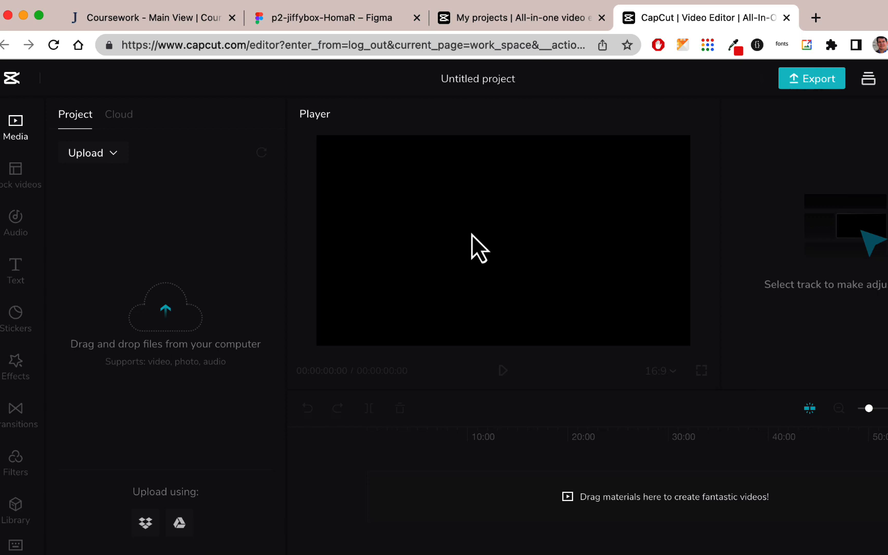
- Change the Untitled project title to p4-JiffyAd followed by the creator's name
left_click(520, 75)
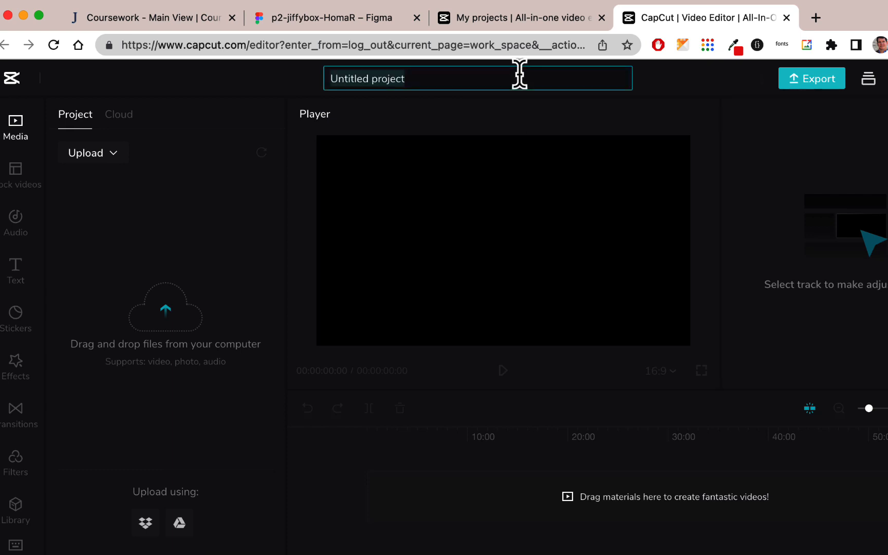
type("p4-JiffyAd-HomaR")
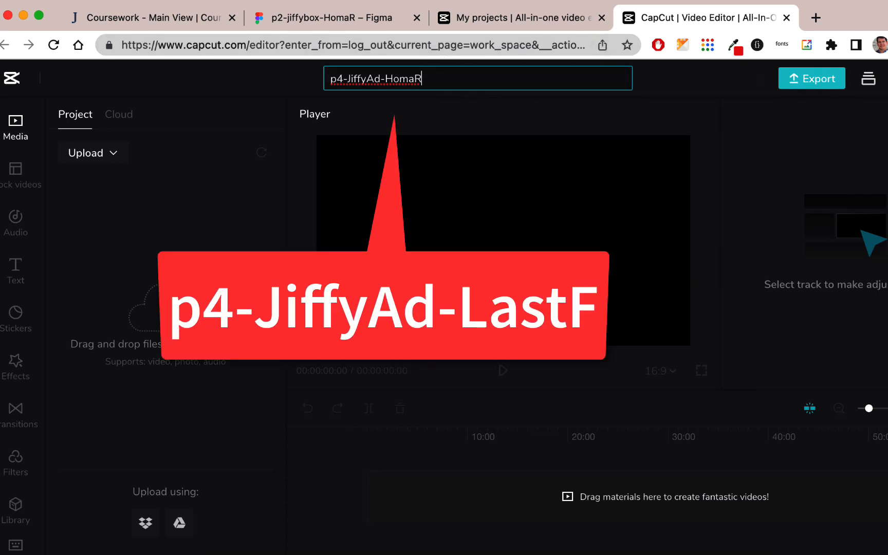
left_click(532, 133)
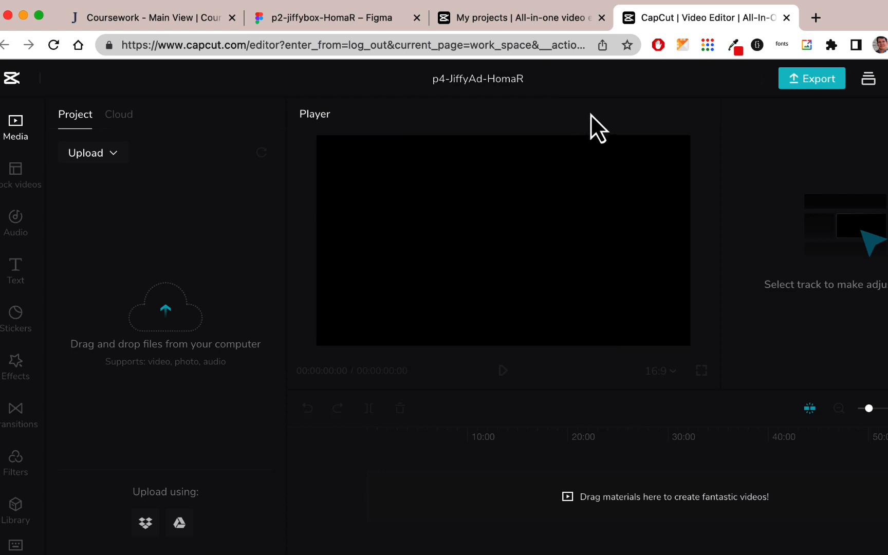